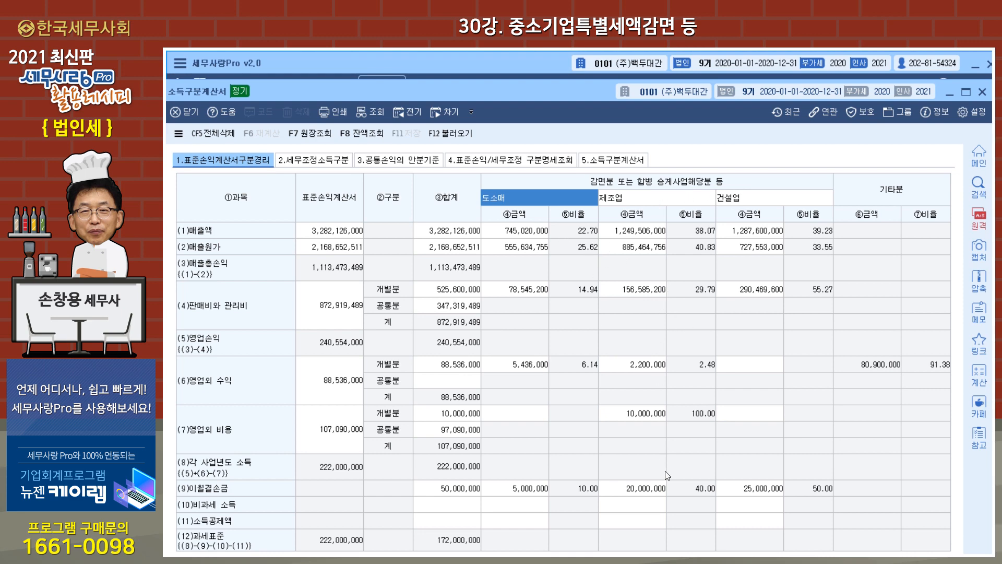
# Close 소득구분계산서 and review the tax calculation in 법인세과세표준및세액조정계산서
pyautogui.click(983, 93)
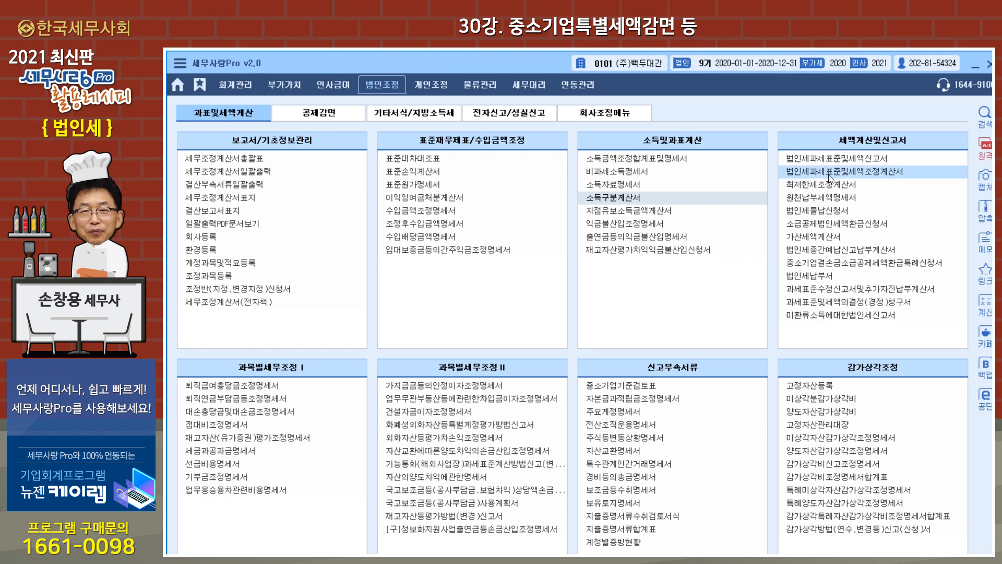
pyautogui.click(860, 173)
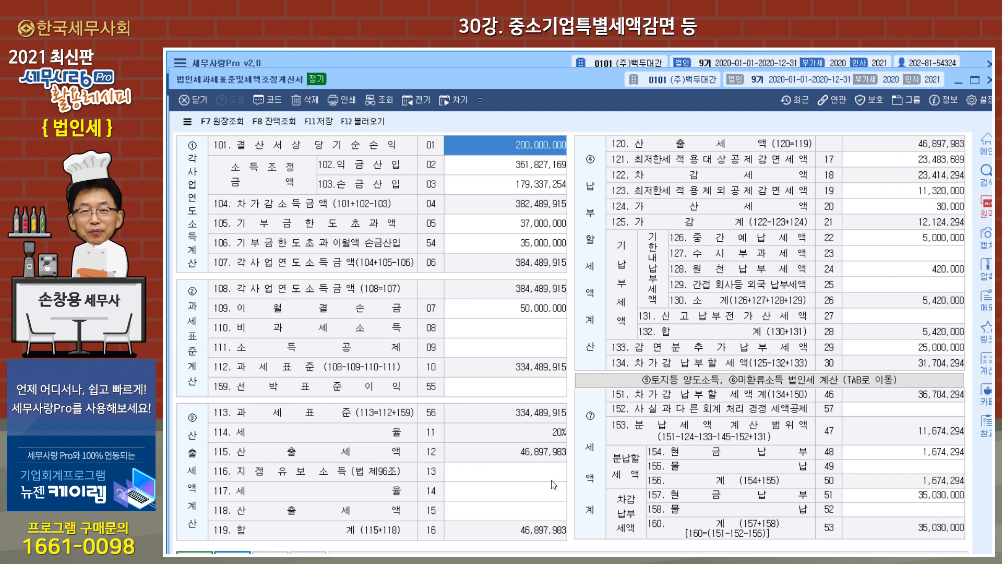
pyautogui.press('Escape')
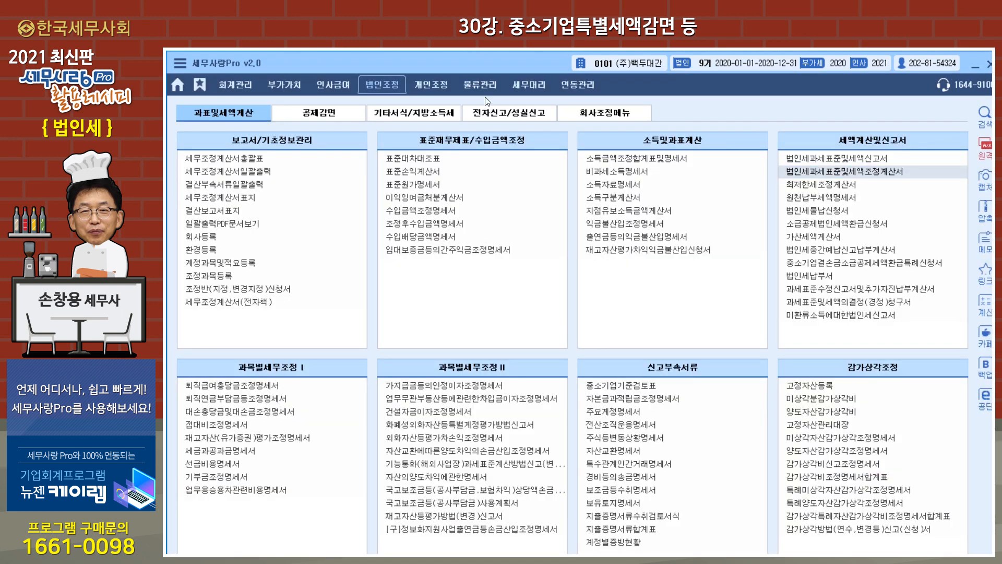
# Open 공제감면세액계산서(2) and set the first row's category to 중소기업에 대한 특별세액감면 (제7조)
pyautogui.click(323, 111)
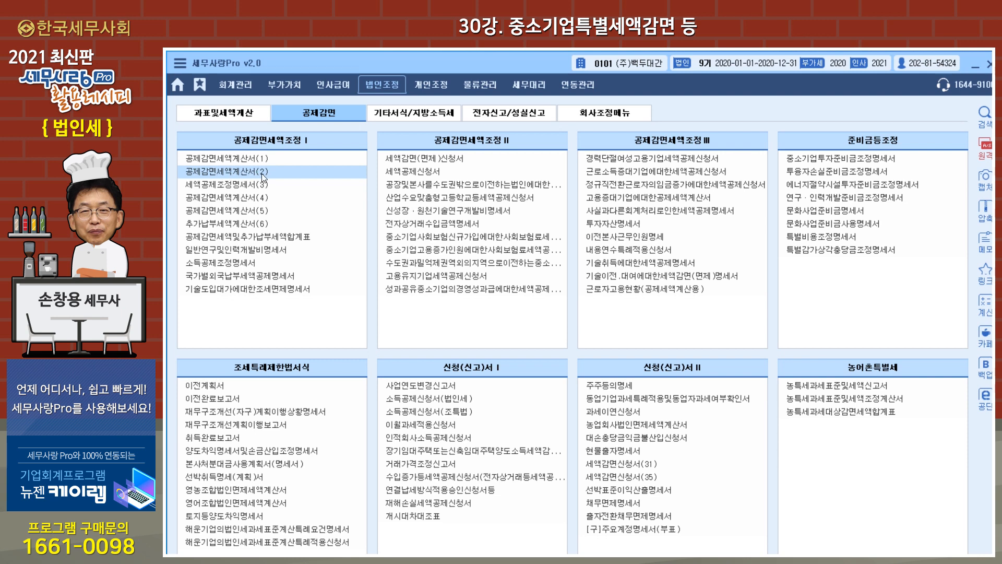
pyautogui.click(264, 173)
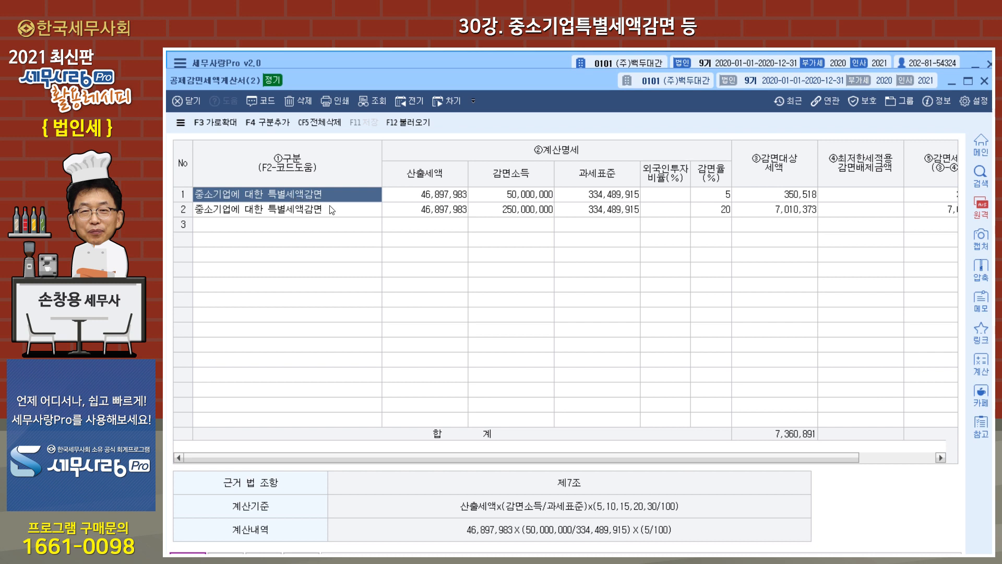
pyautogui.doubleClick(253, 197)
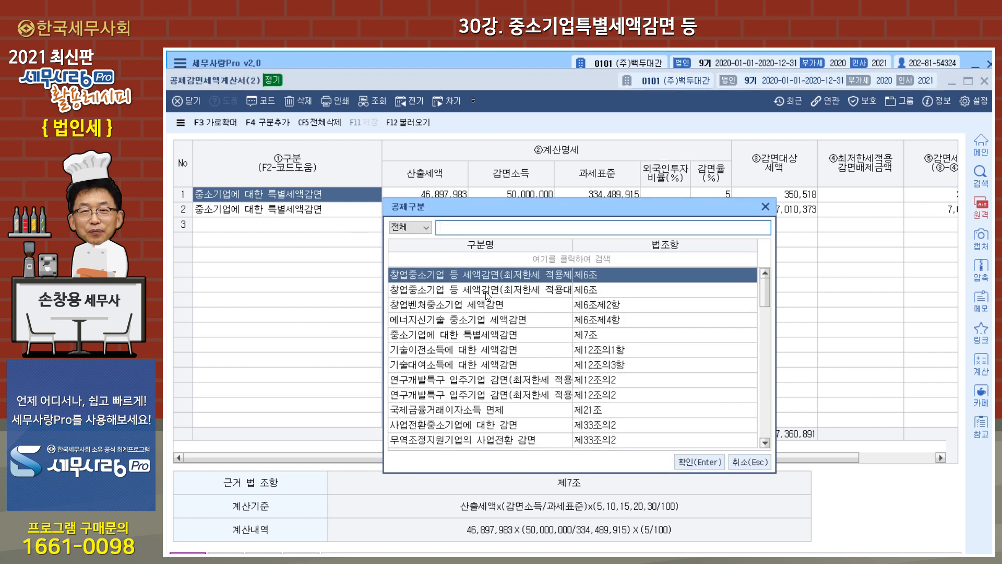
pyautogui.click(471, 339)
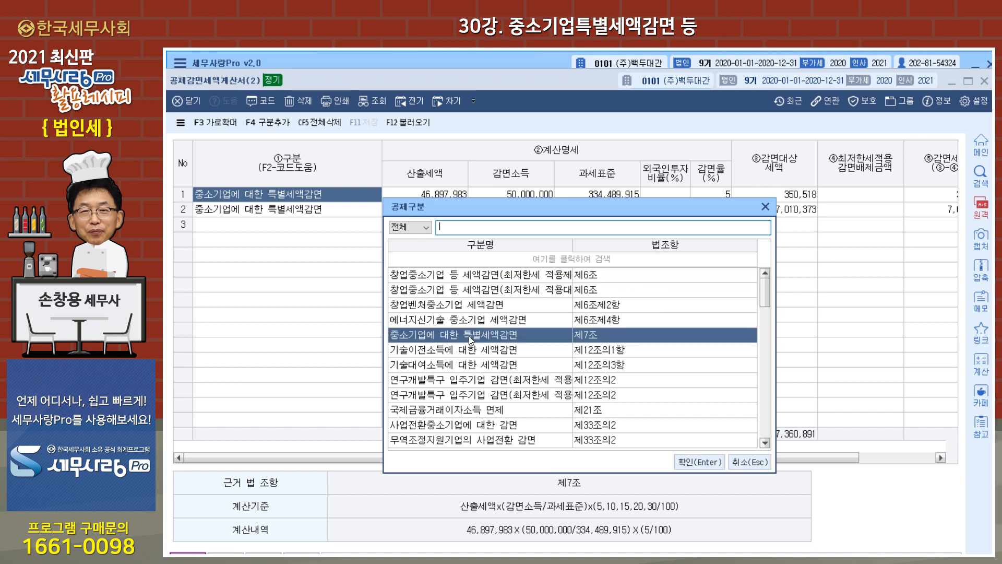
pyautogui.click(683, 463)
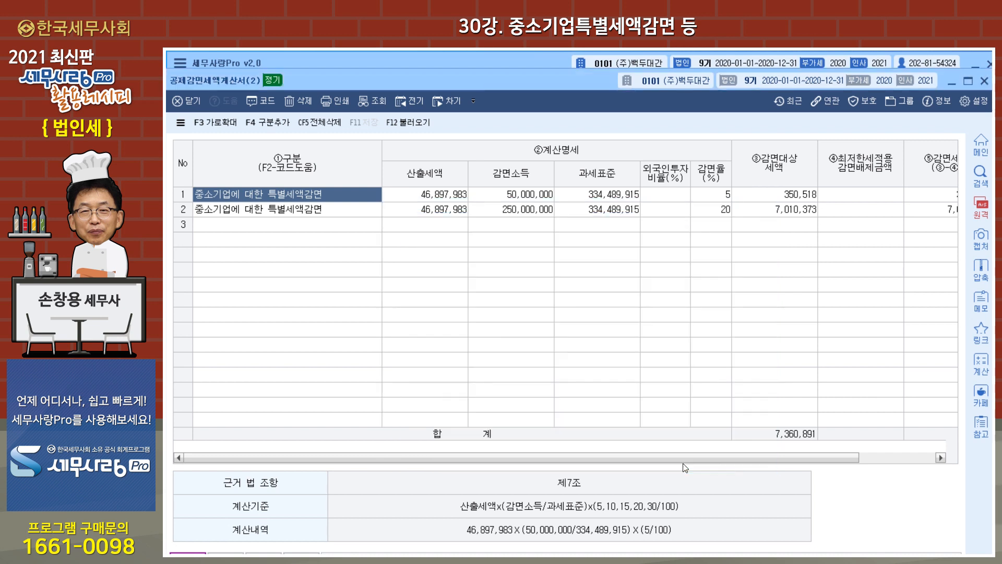
# Load the 법인세과세표준및세액조정계산서 data into 공제감면세액계산서(2) and check it against the source form
pyautogui.click(405, 123)
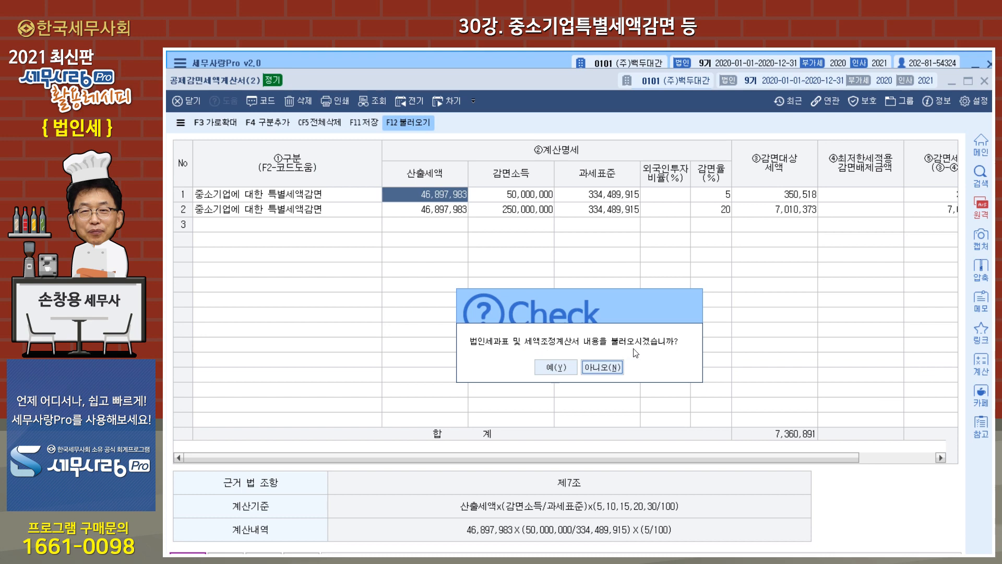
pyautogui.click(556, 368)
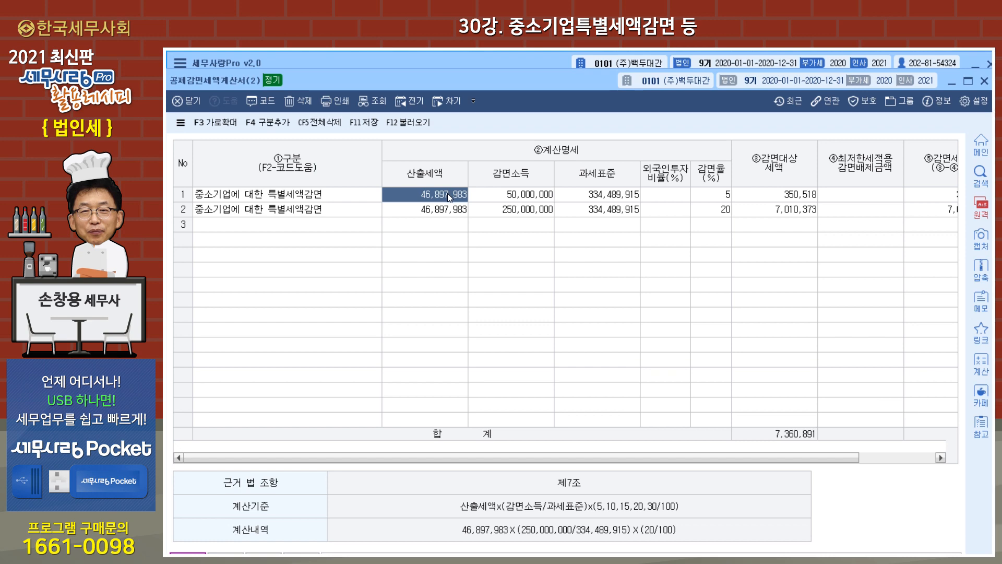
pyautogui.press('Escape')
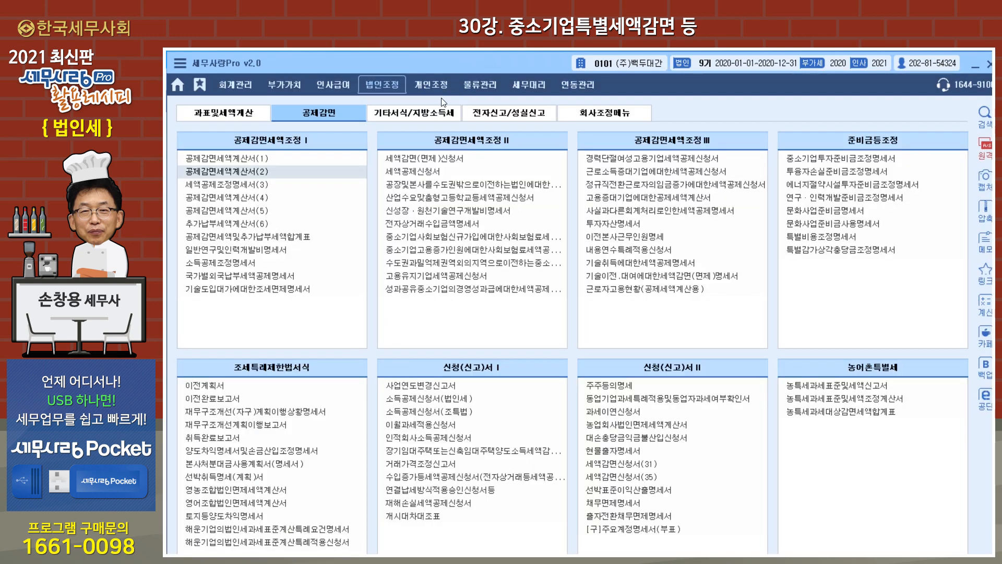
pyautogui.click(214, 115)
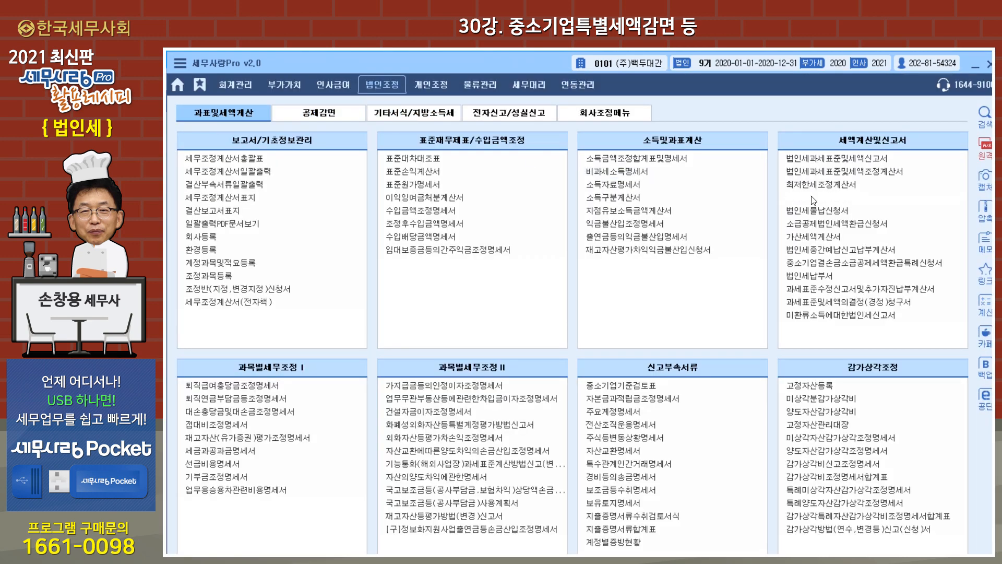
pyautogui.click(844, 173)
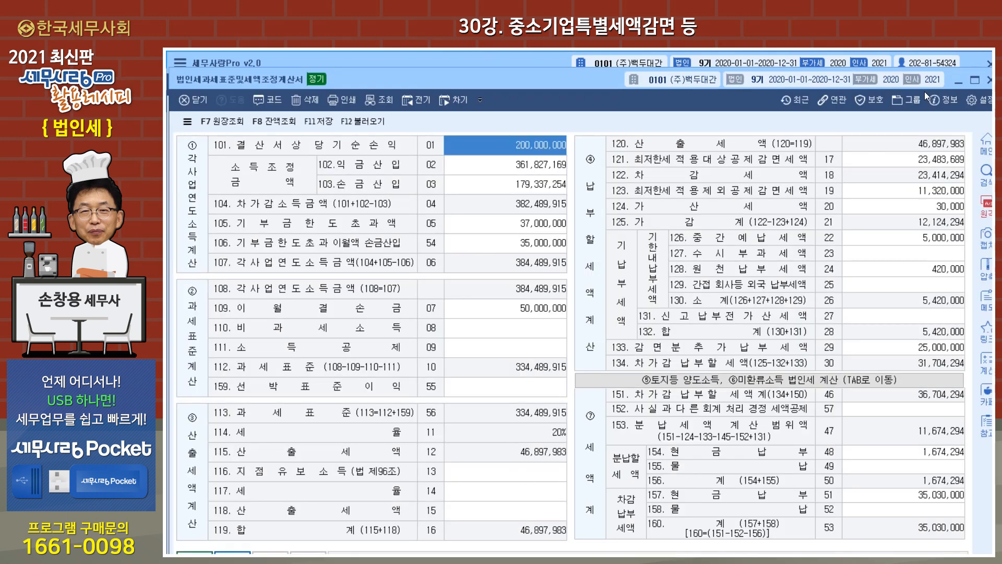
pyautogui.click(989, 80)
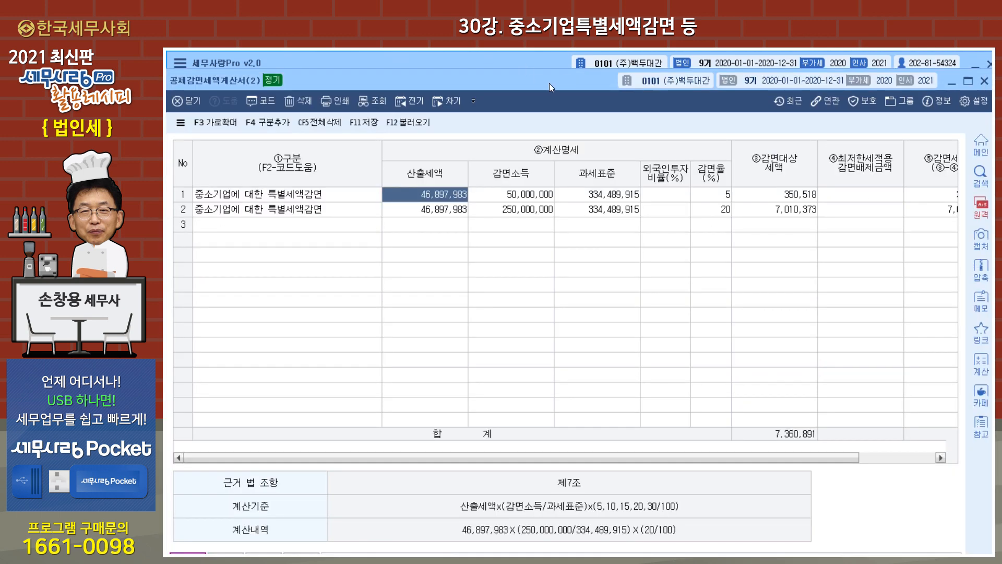
# Examine which items of the related form feed 산출세액 and 과세표준 in 공제감면세액계산서(2)
pyautogui.moveTo(549, 83); pyautogui.dragTo(552, 77)
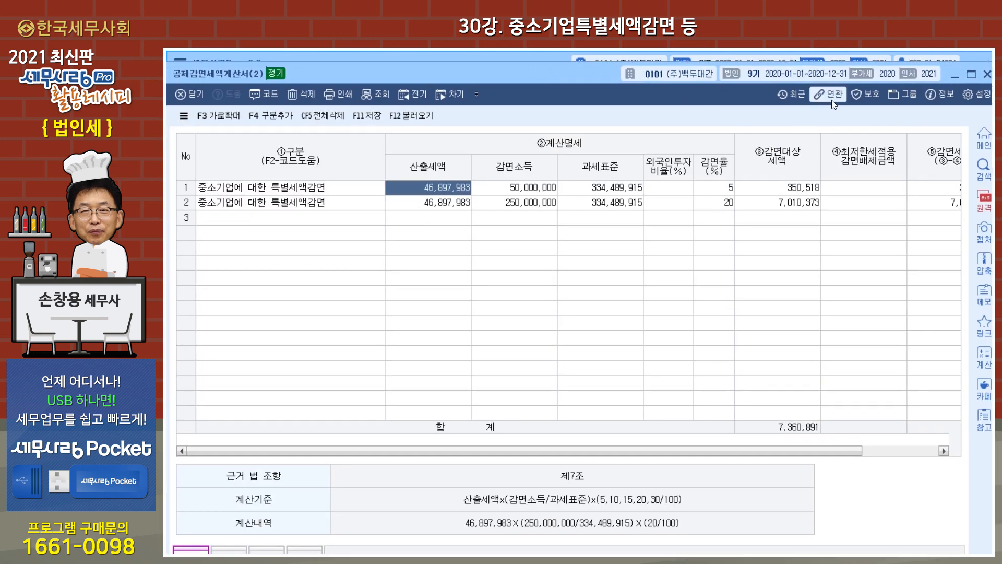
pyautogui.click(832, 97)
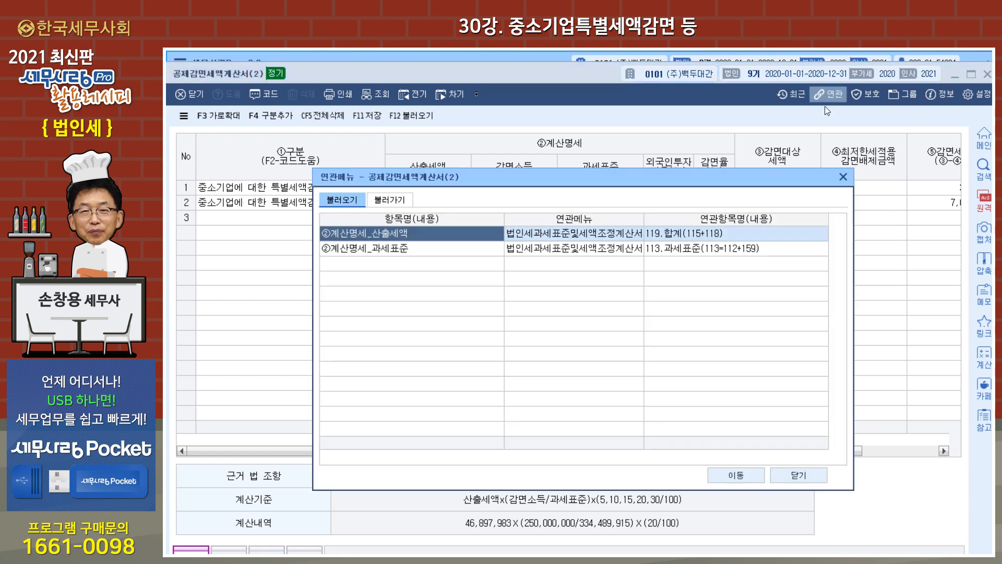
pyautogui.moveTo(615, 180); pyautogui.dragTo(622, 223)
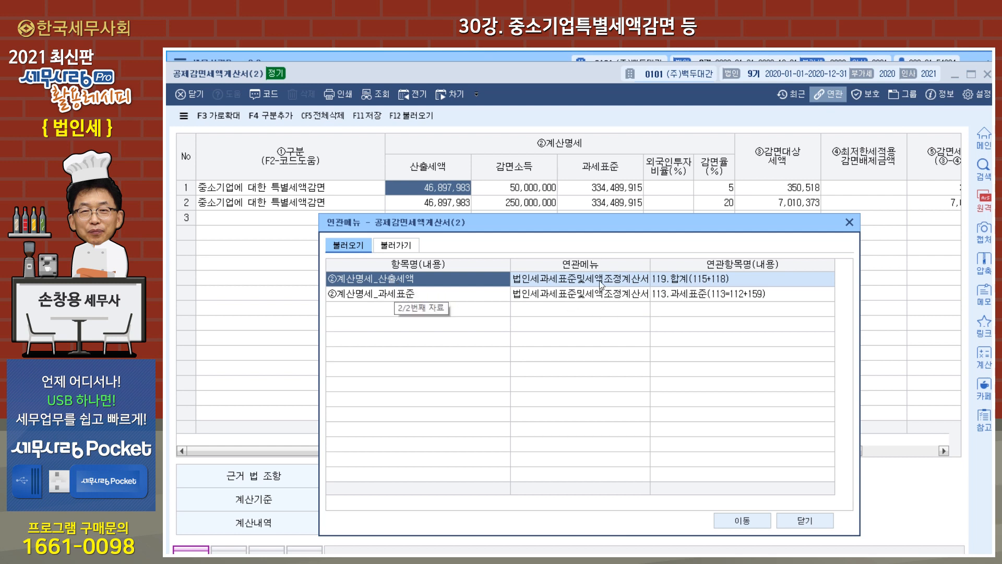
pyautogui.click(850, 222)
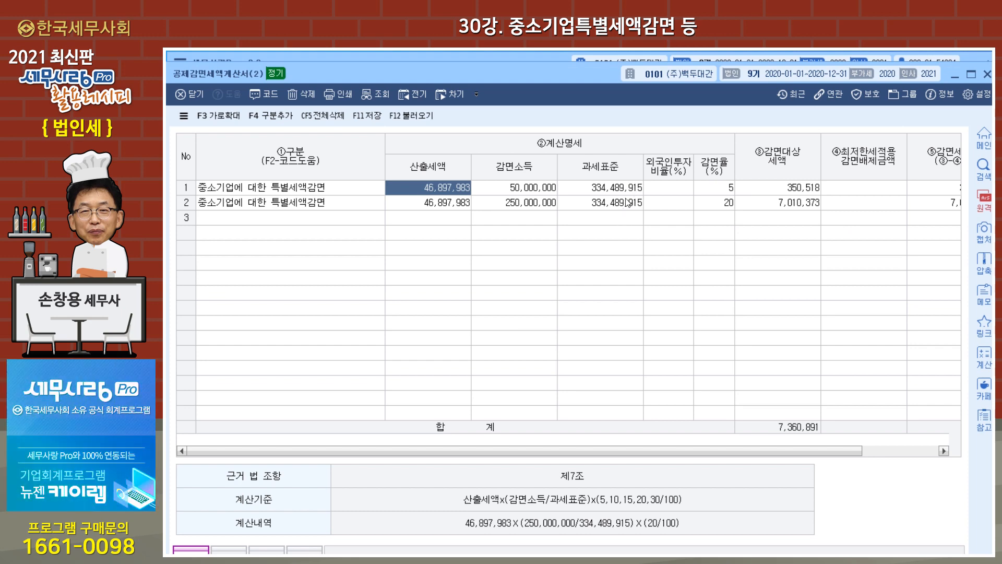
pyautogui.click(524, 192)
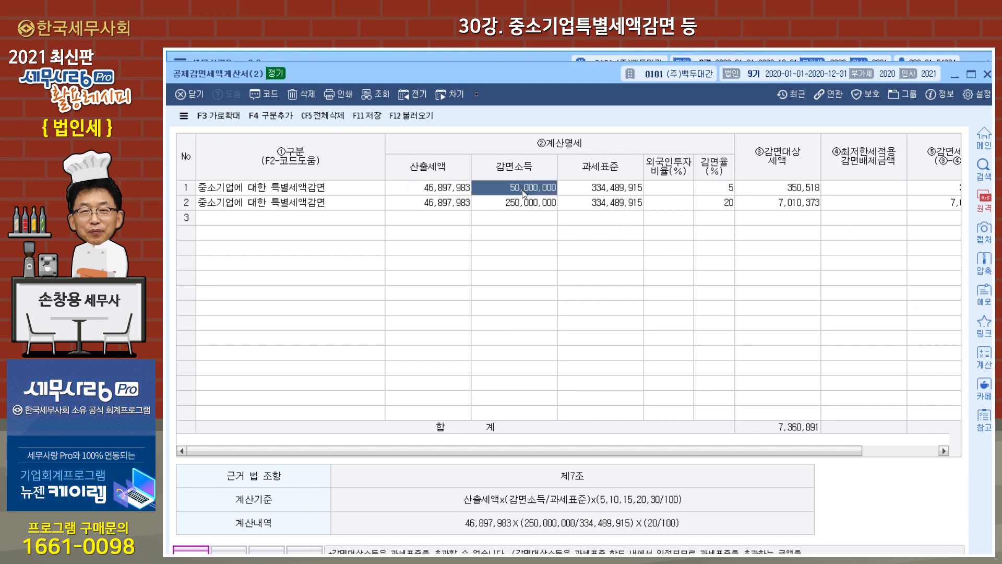
pyautogui.click(525, 204)
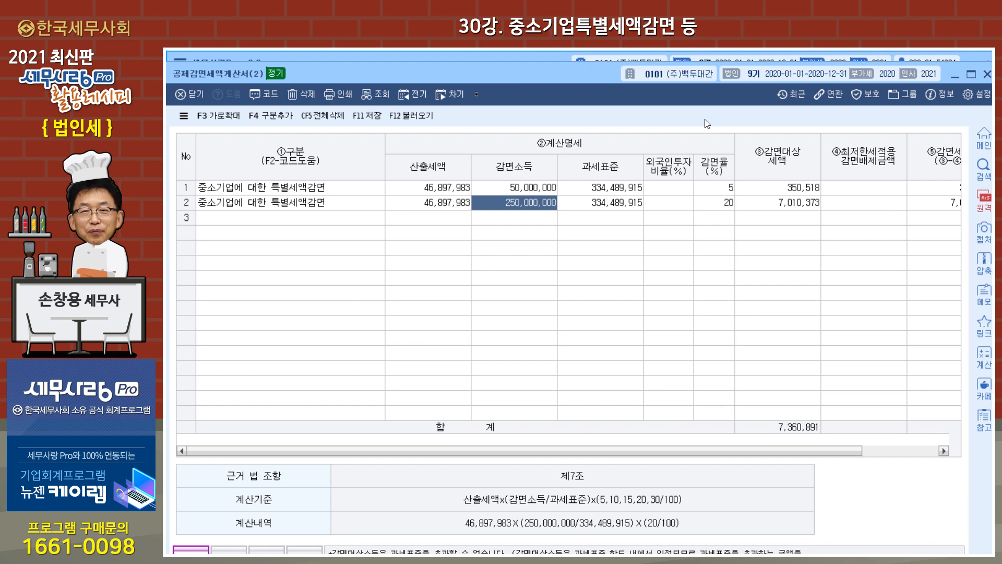
pyautogui.moveTo(569, 69); pyautogui.dragTo(560, 73)
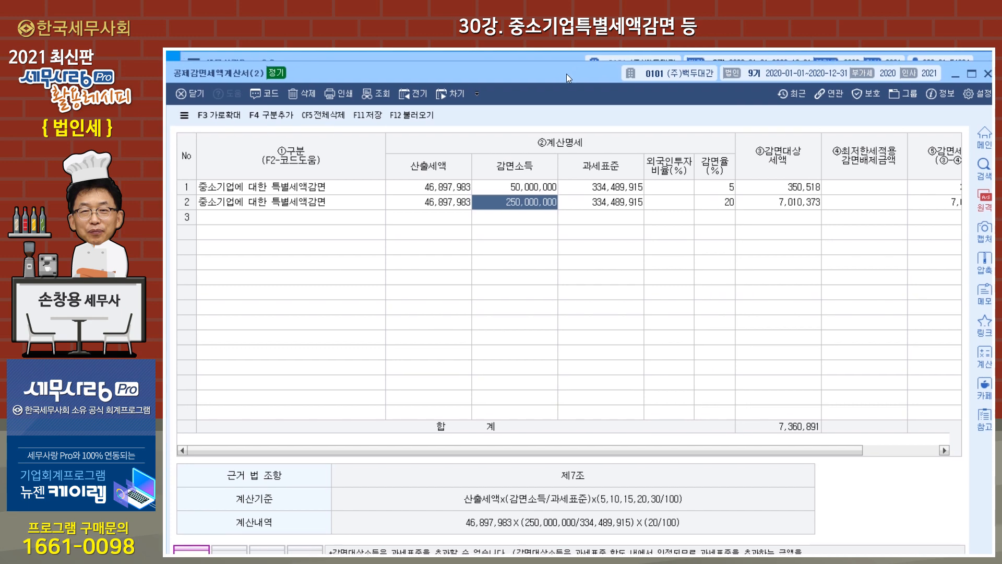
pyautogui.moveTo(777, 449)
pyautogui.mouseDown()
pyautogui.moveTo(867, 449)
pyautogui.moveTo(773, 449)
pyautogui.mouseUp()
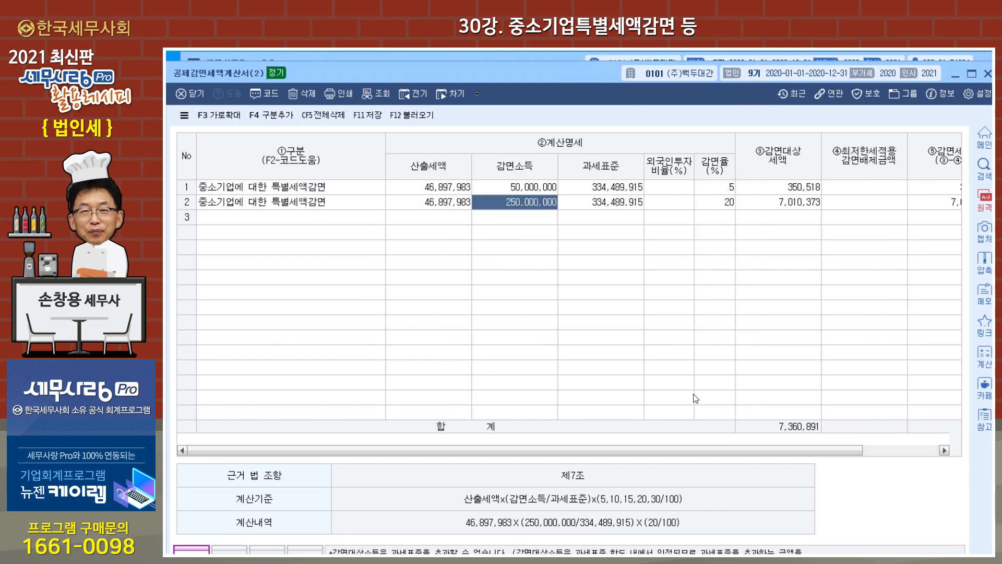
# Fill the first row with 감면소득 50,000,000 and 감면율 10%, entering 2 as the decrease in regular employees
pyautogui.click(541, 193)
pyautogui.write('50000000')
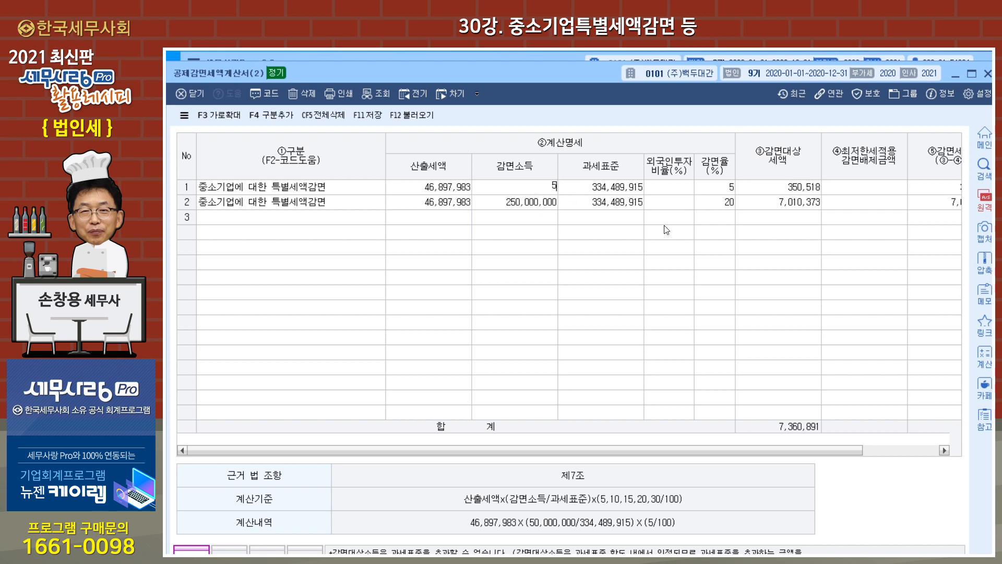
pyautogui.press('Return')
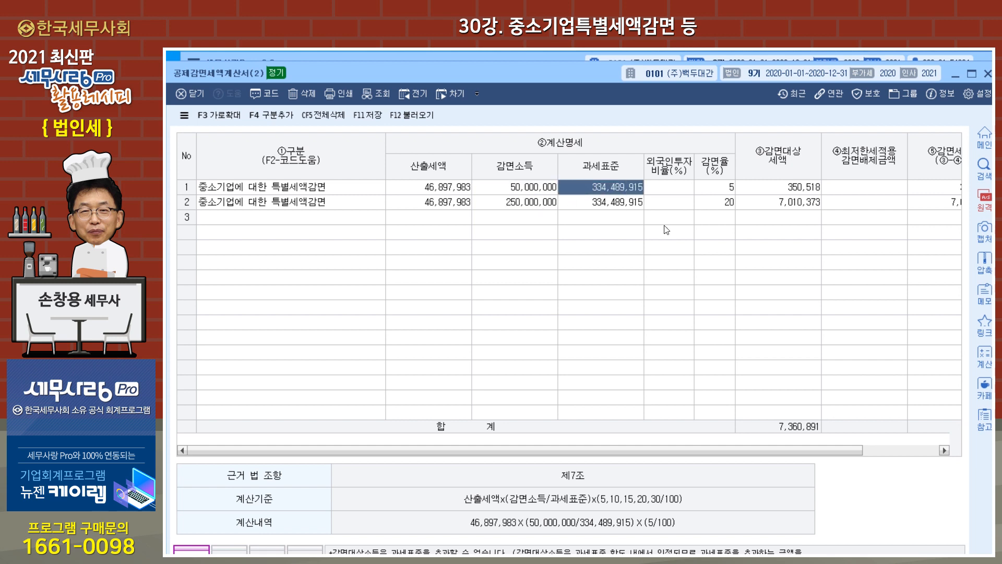
pyautogui.press('Return')
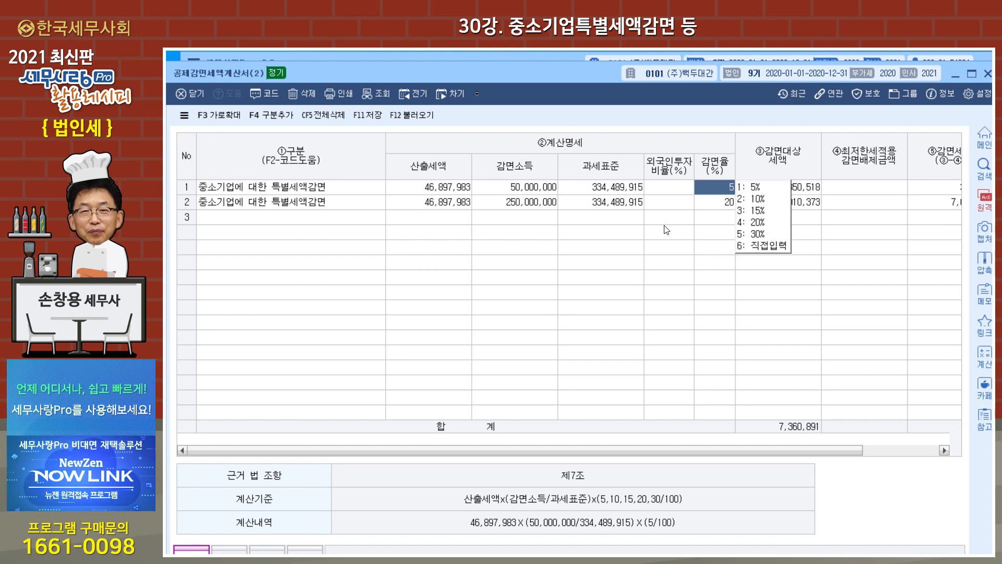
pyautogui.press('2')
pyautogui.press('Return')
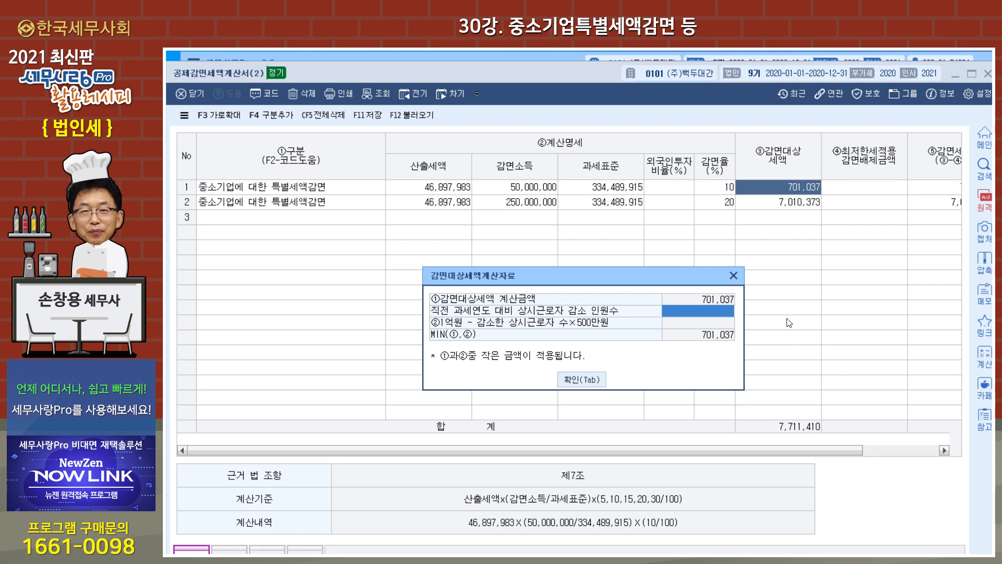
pyautogui.write('2')
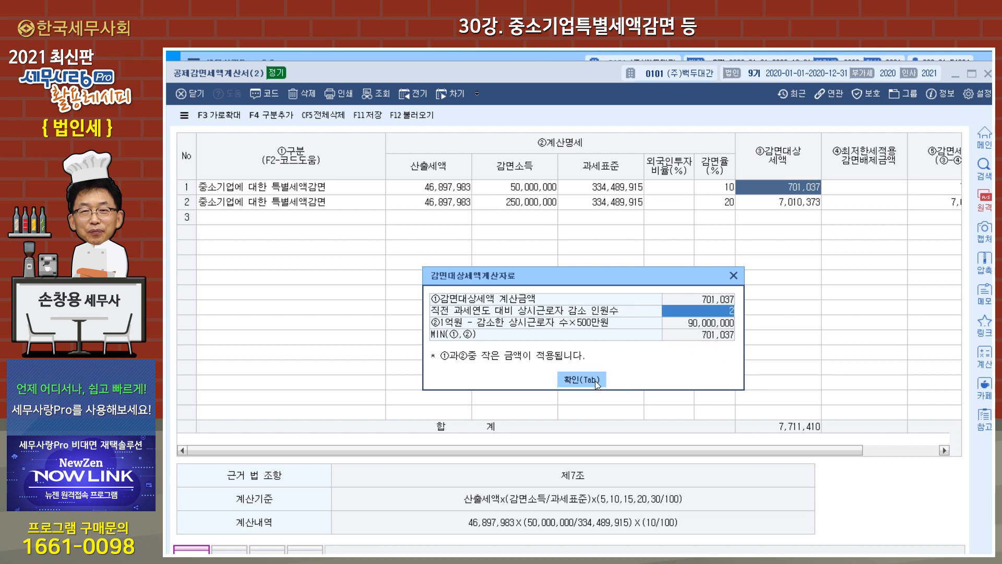
pyautogui.click(582, 379)
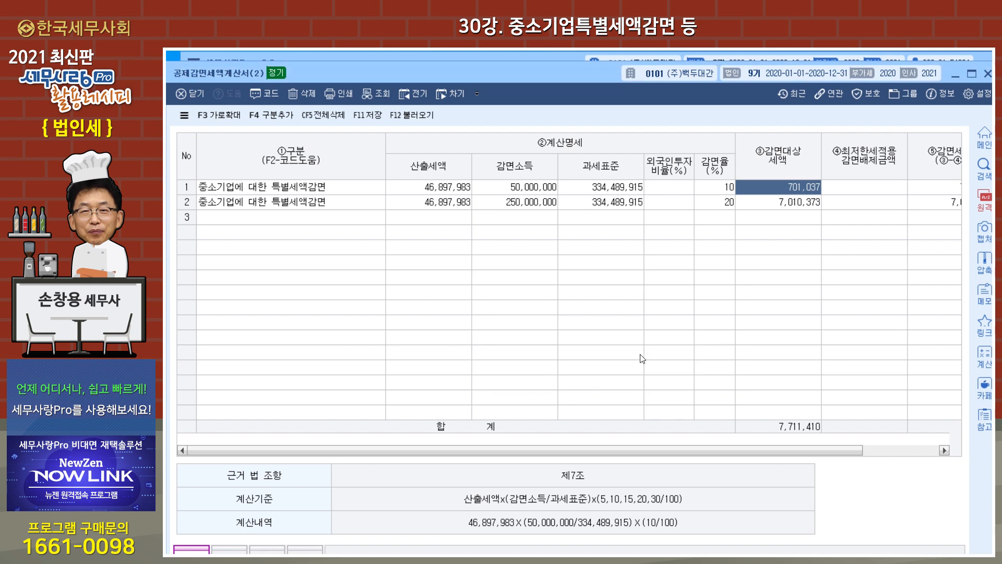
# Fill the second row with 감면소득 250,000,000 and 감면율 20%, entering 2 as the decrease in regular employees
pyautogui.click(522, 201)
pyautogui.write('250000000')
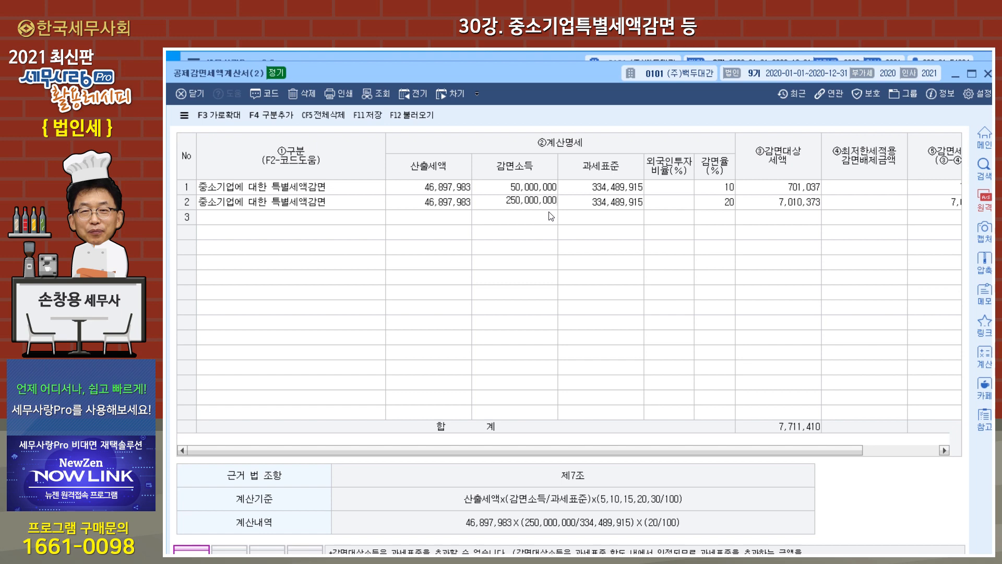
pyautogui.press('Return')
pyautogui.press('Return')
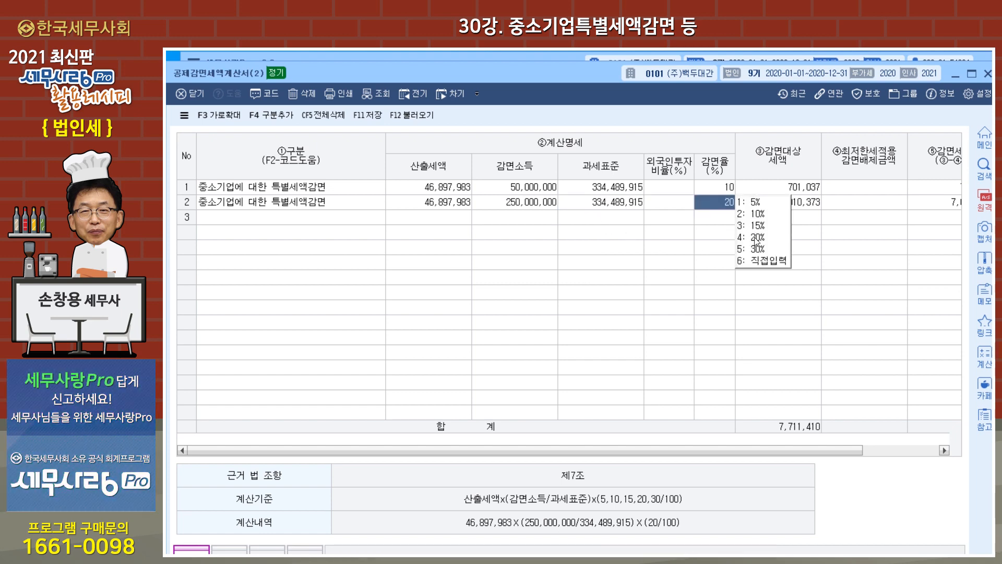
pyautogui.press('Return')
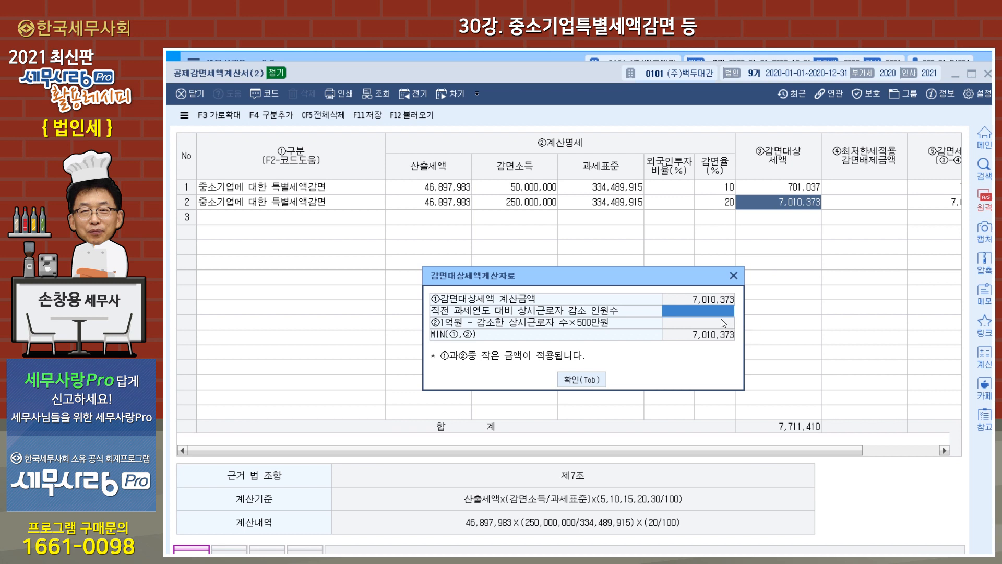
pyautogui.write('2')
pyautogui.press('Tab')
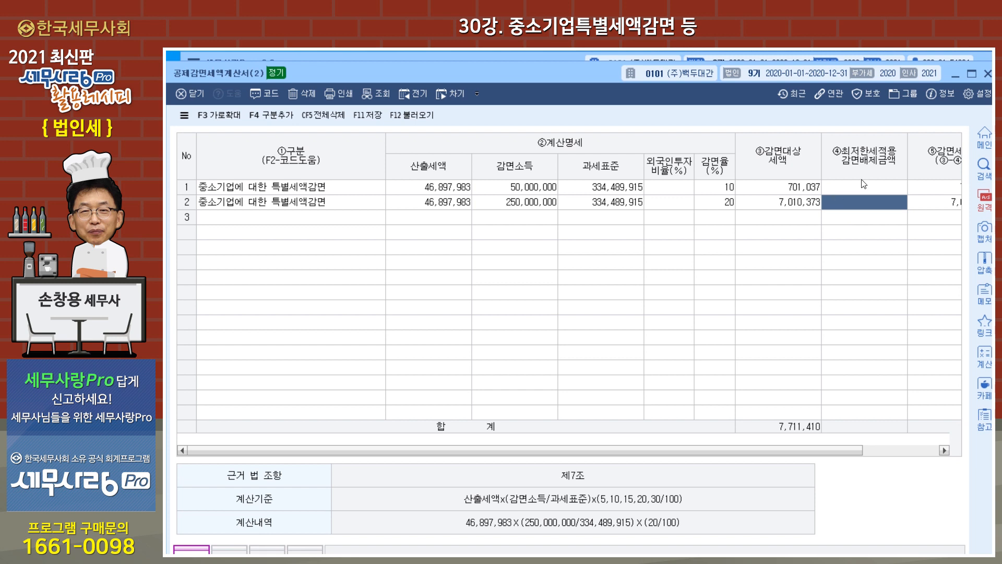
# Add 창업중소기업 등 세액감면(최저한세 적용대상) under 제6조 as the third row and load its 산출세액 and 과세표준 from the 법인세과표 및 세액조정계산서
pyautogui.click(327, 217)
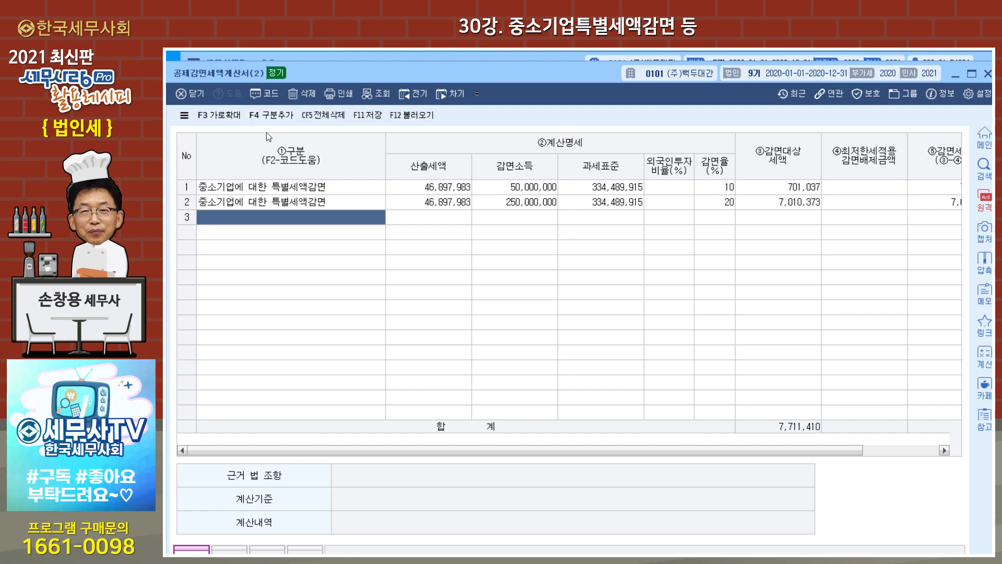
pyautogui.press('F2')
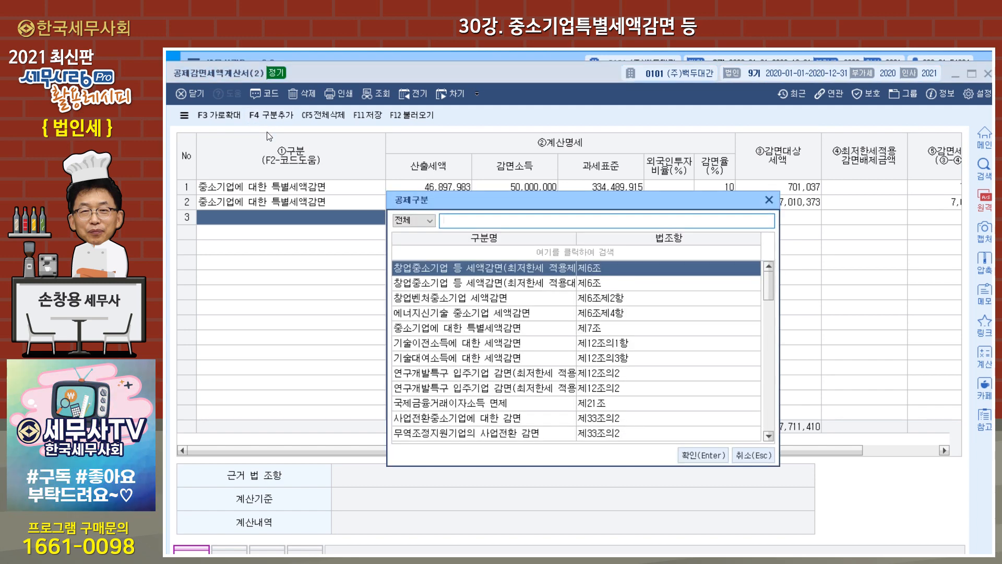
pyautogui.click(511, 287)
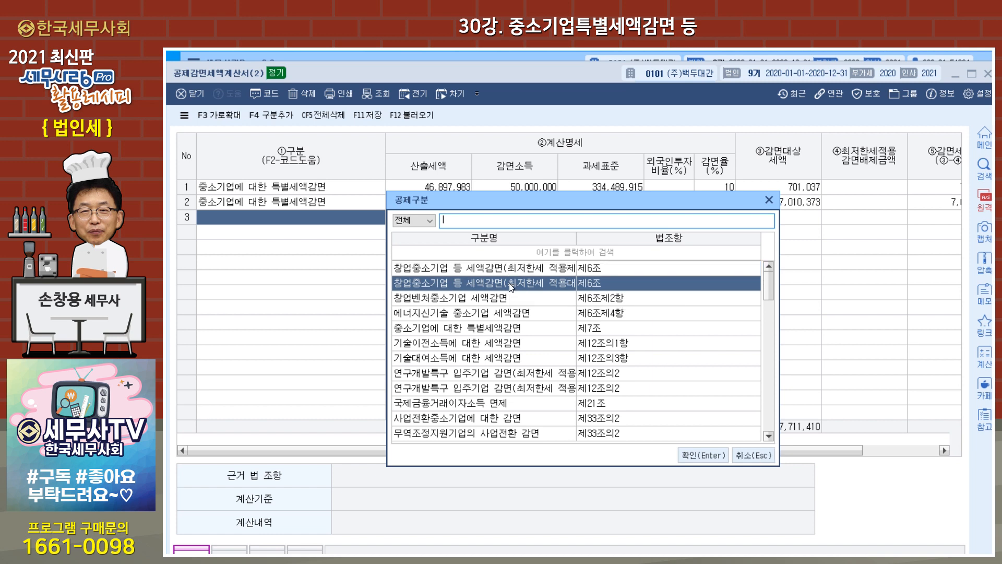
pyautogui.click(693, 456)
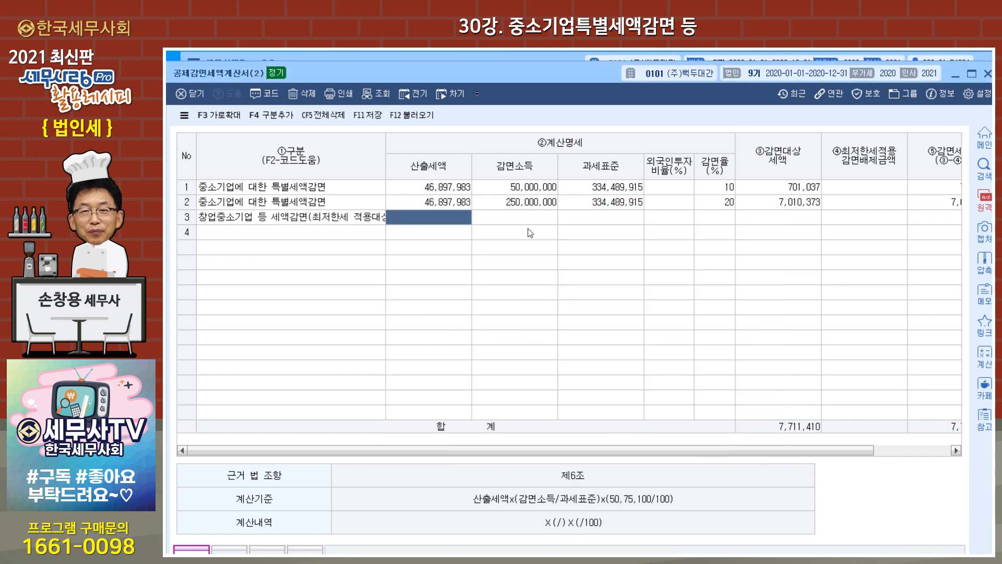
pyautogui.click(417, 119)
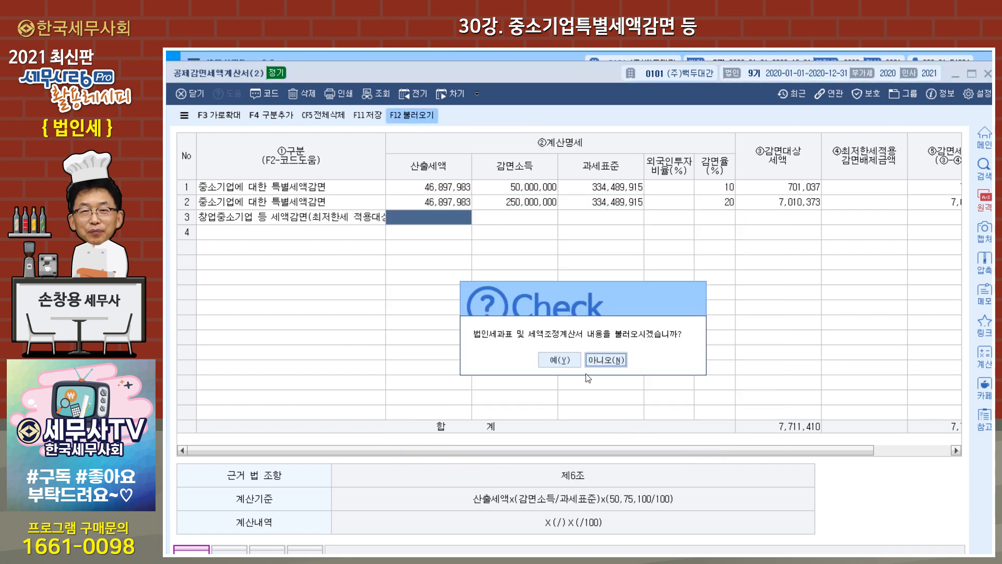
pyautogui.press('Return')
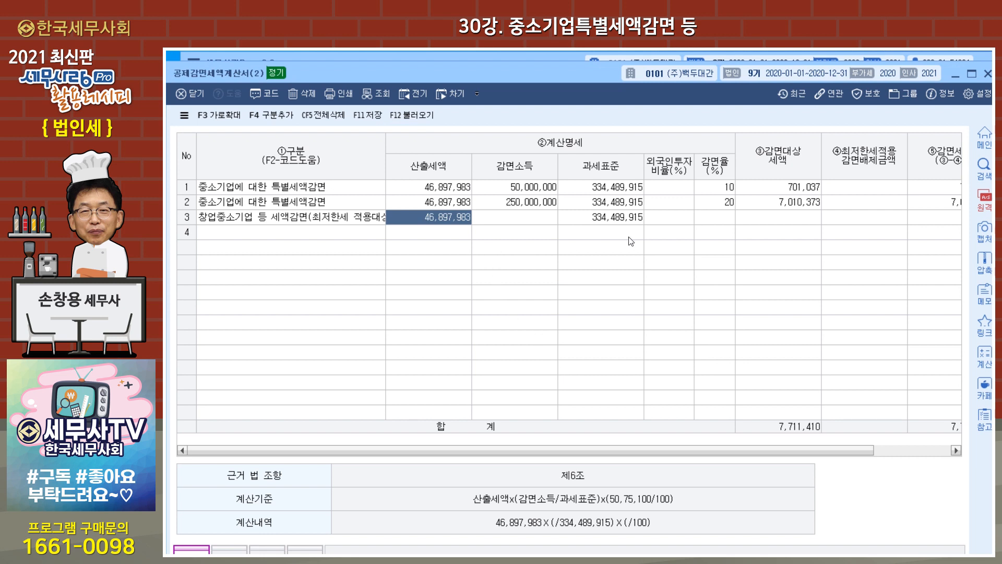
# Fill the third row with 감면소득 100,000,000 and 감면율 50%
pyautogui.click(533, 214)
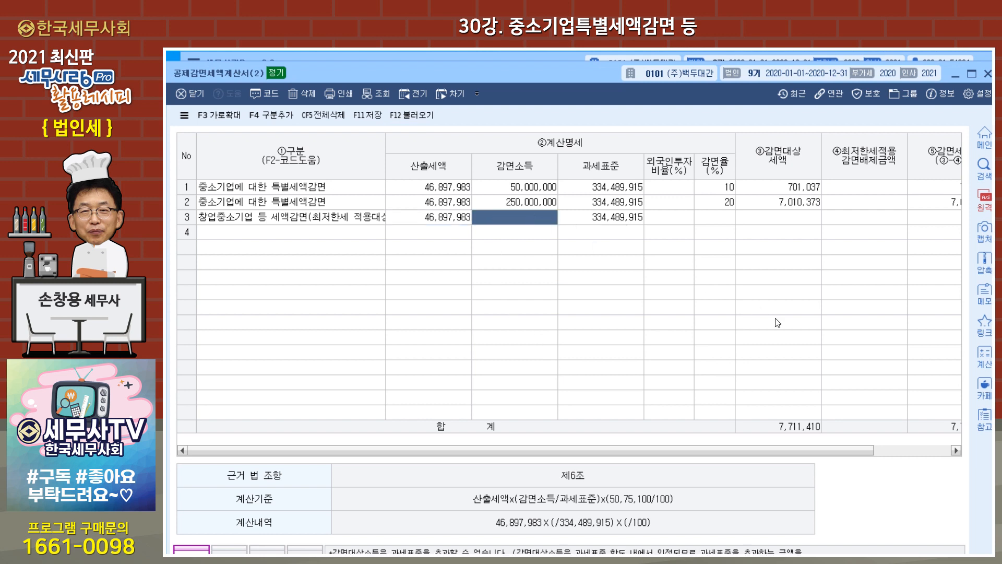
pyautogui.write('1')
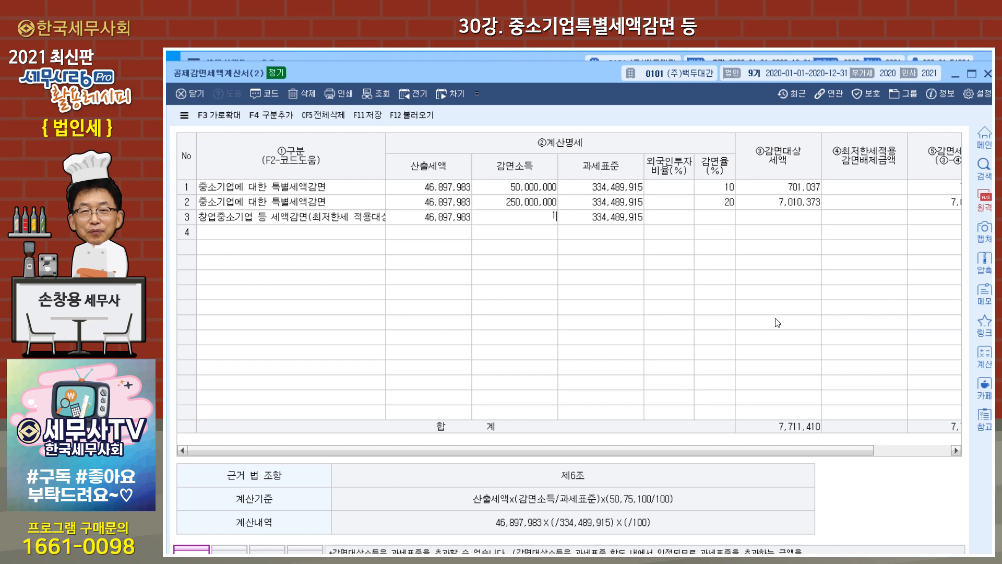
pyautogui.write('00,000,000')
pyautogui.press('Return')
pyautogui.press('Return')
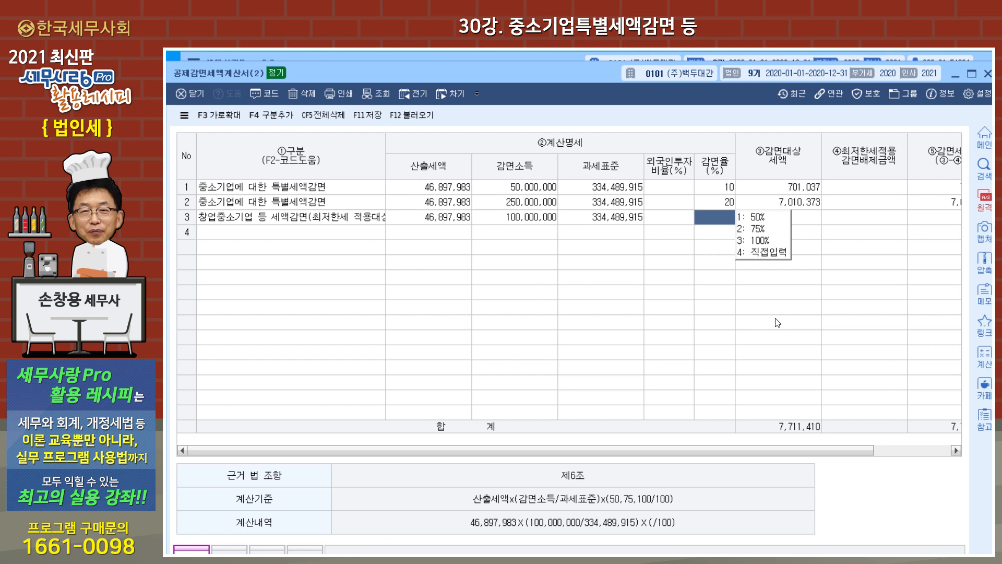
pyautogui.press('1')
pyautogui.press('Return')
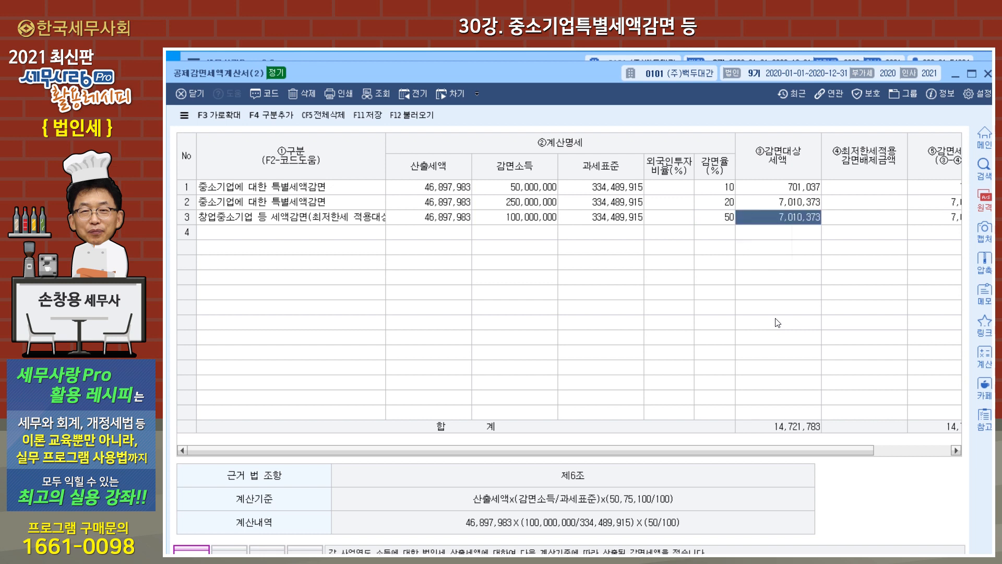